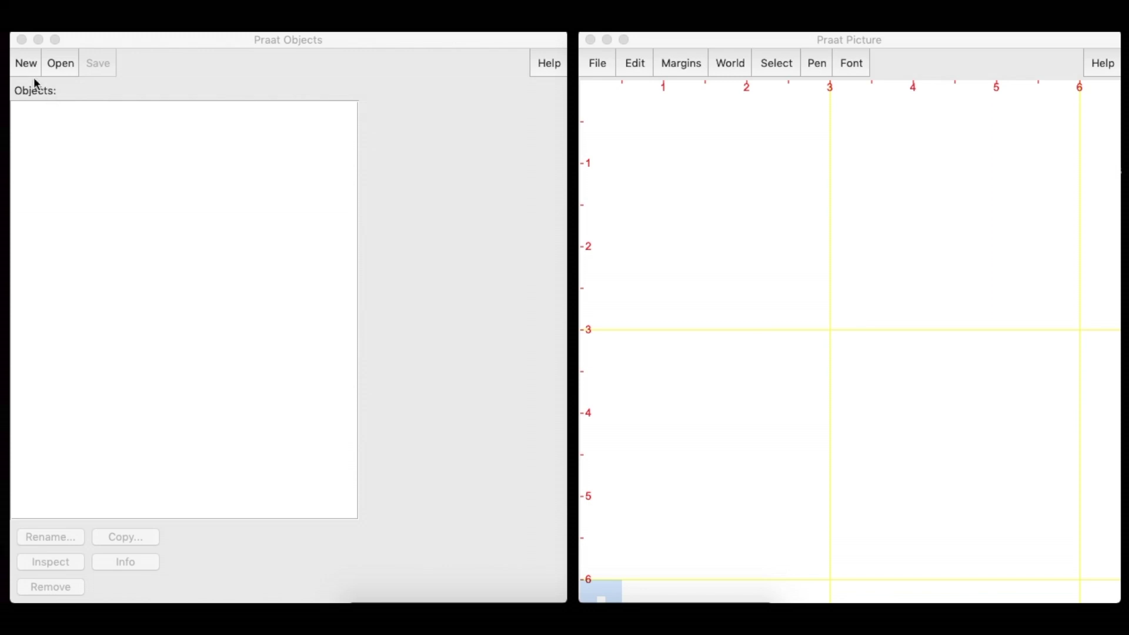
Open a mono sound recorder and check its Channels and Sampling frequency (44100 Hz) settings.
left_click(30, 67)
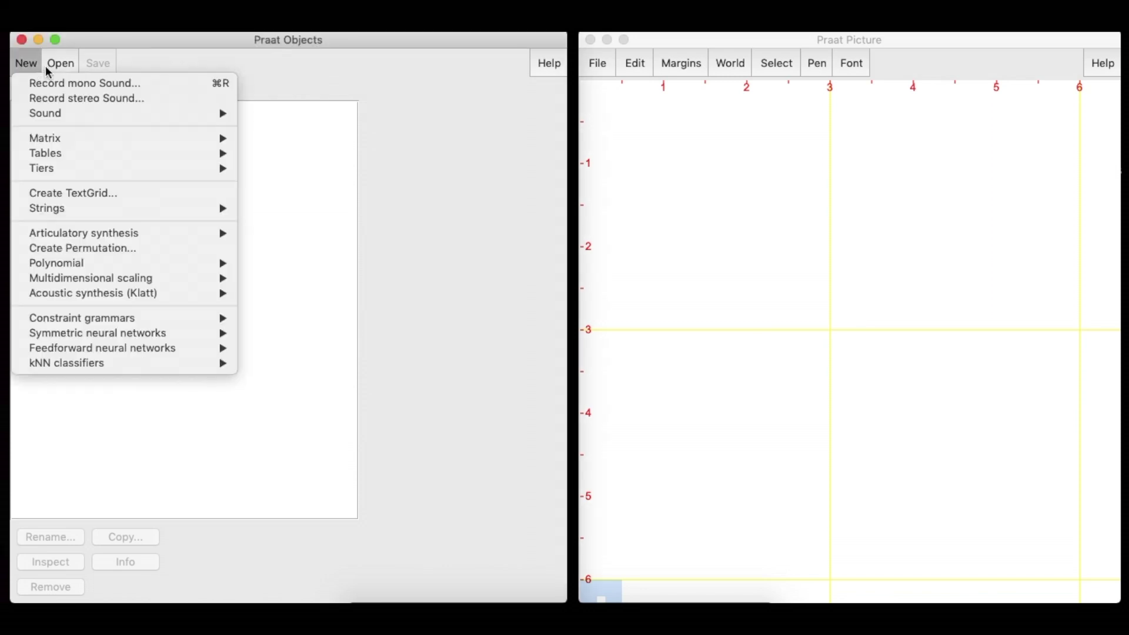
left_click(143, 83)
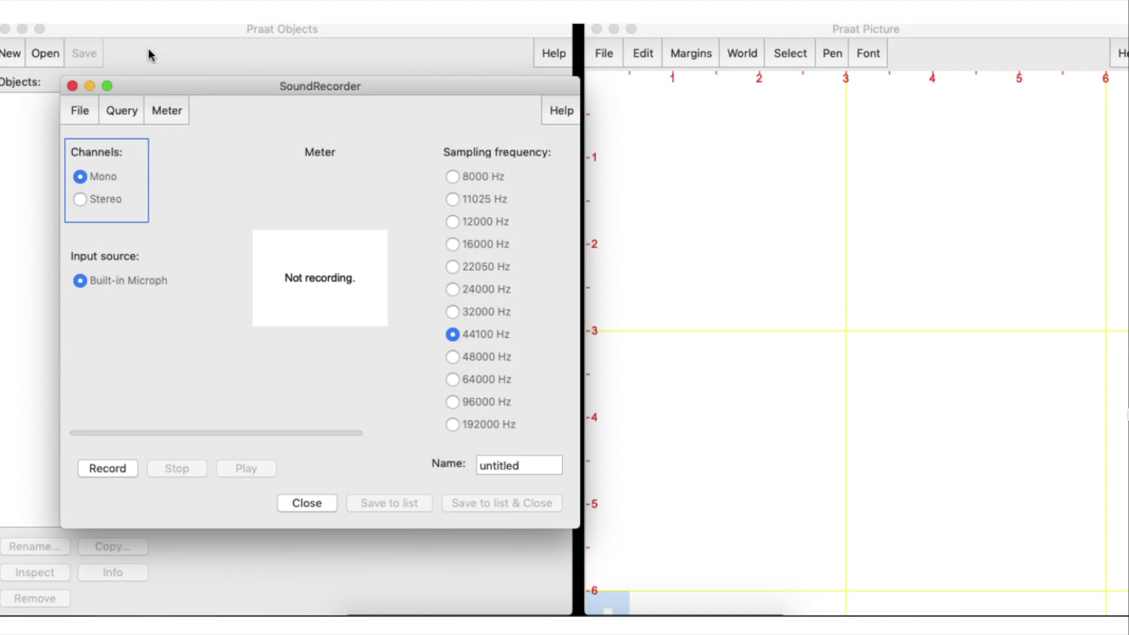
key("Tab")
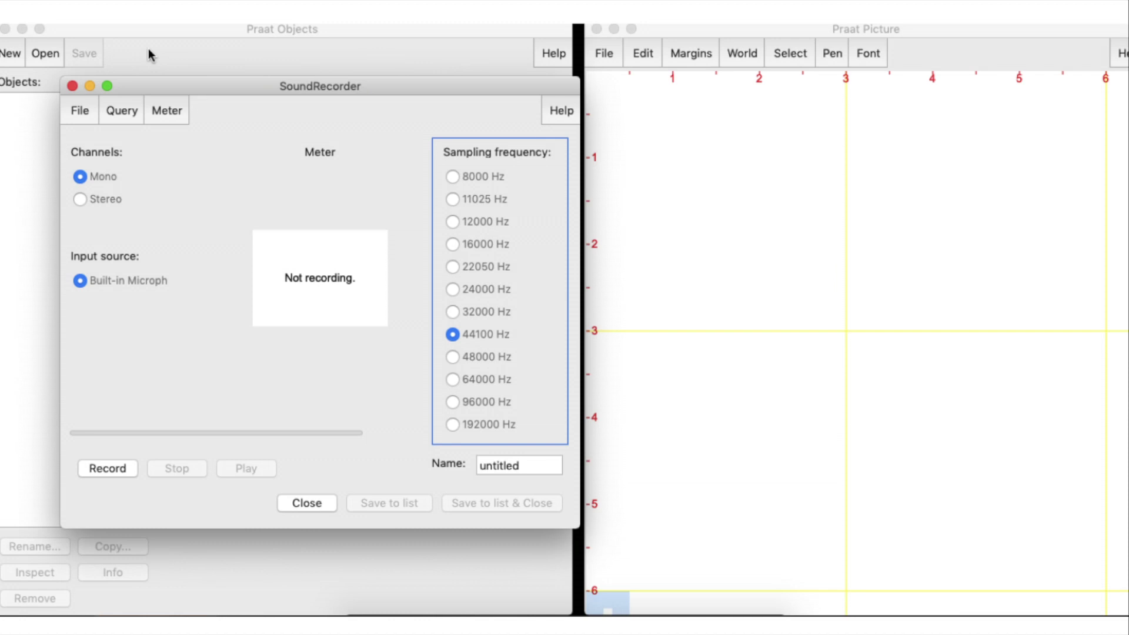
key("Tab")
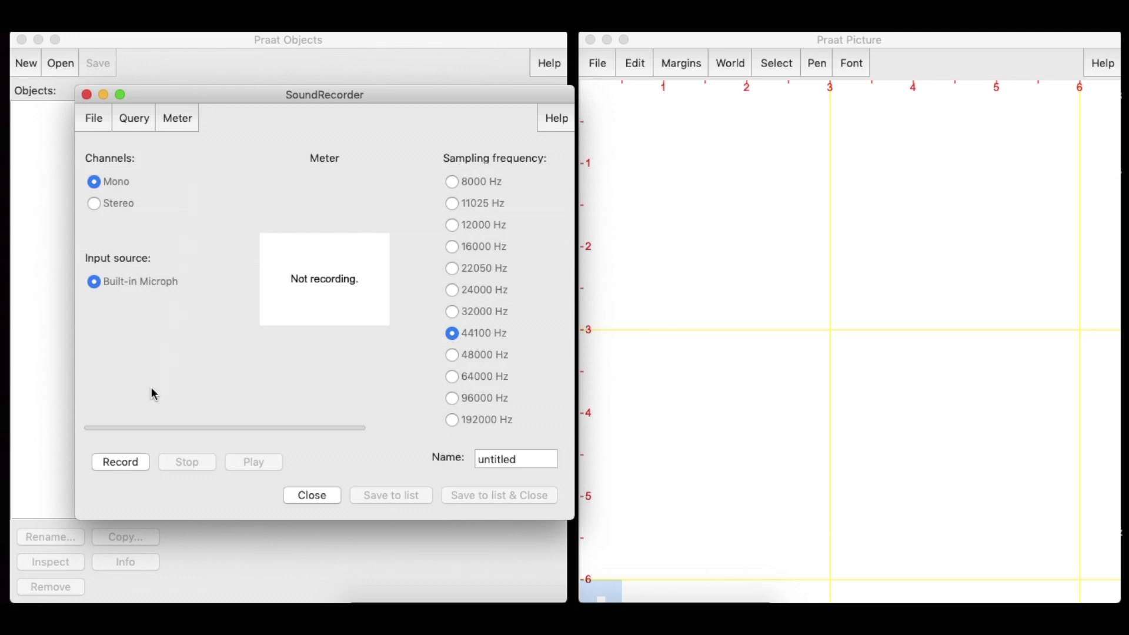
Record from the microphone and stop, then record a second take and stop.
left_click(137, 464)
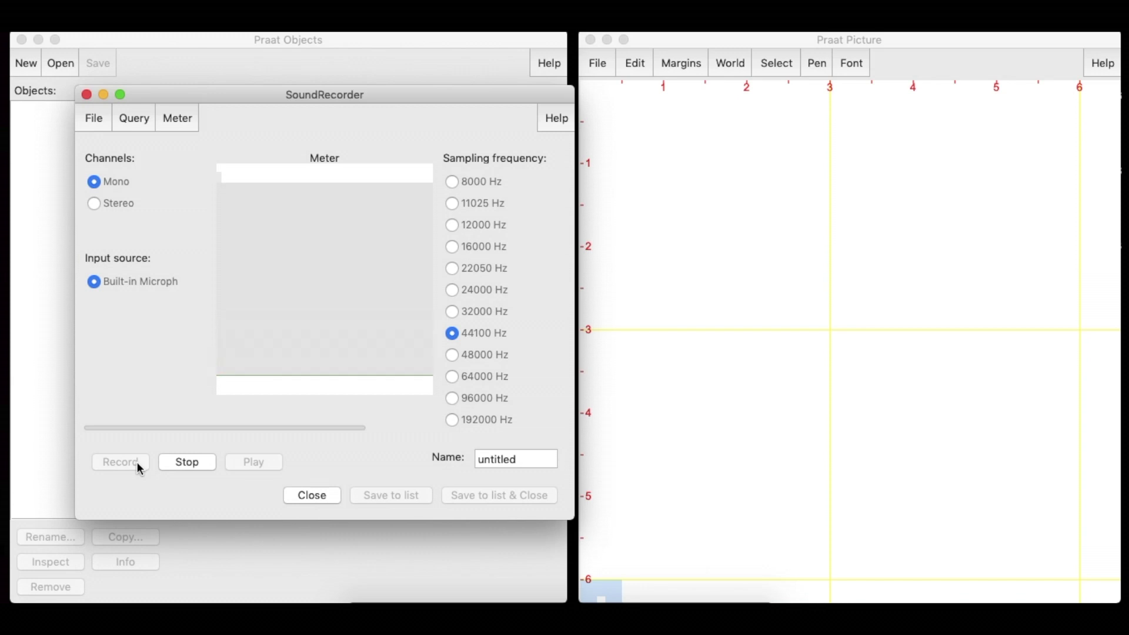
left_click(178, 463)
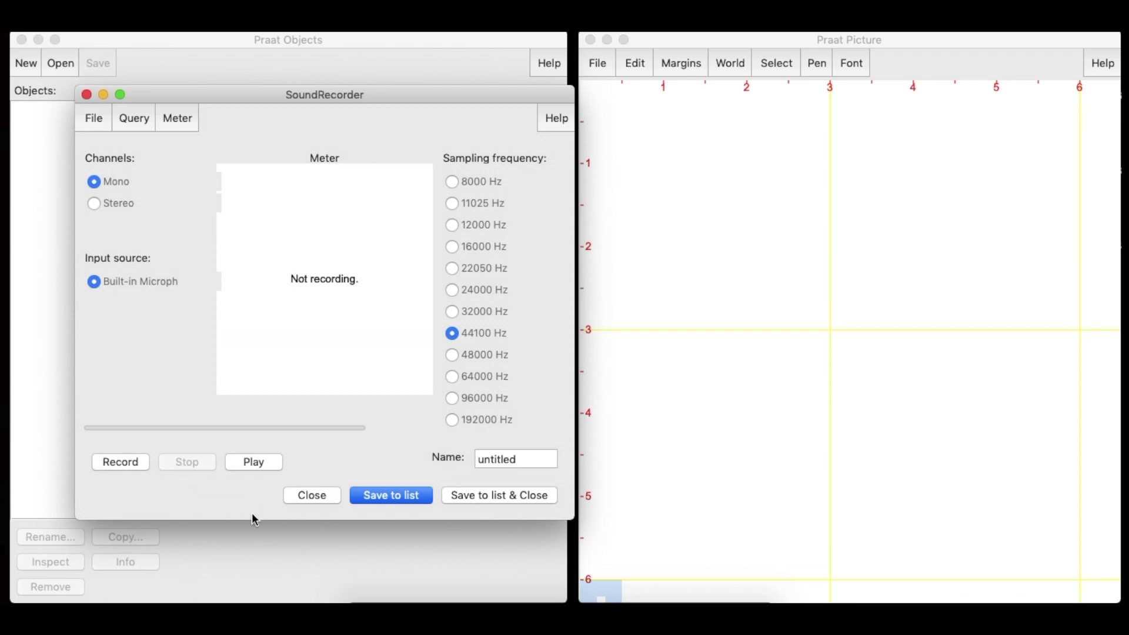
left_click(120, 463)
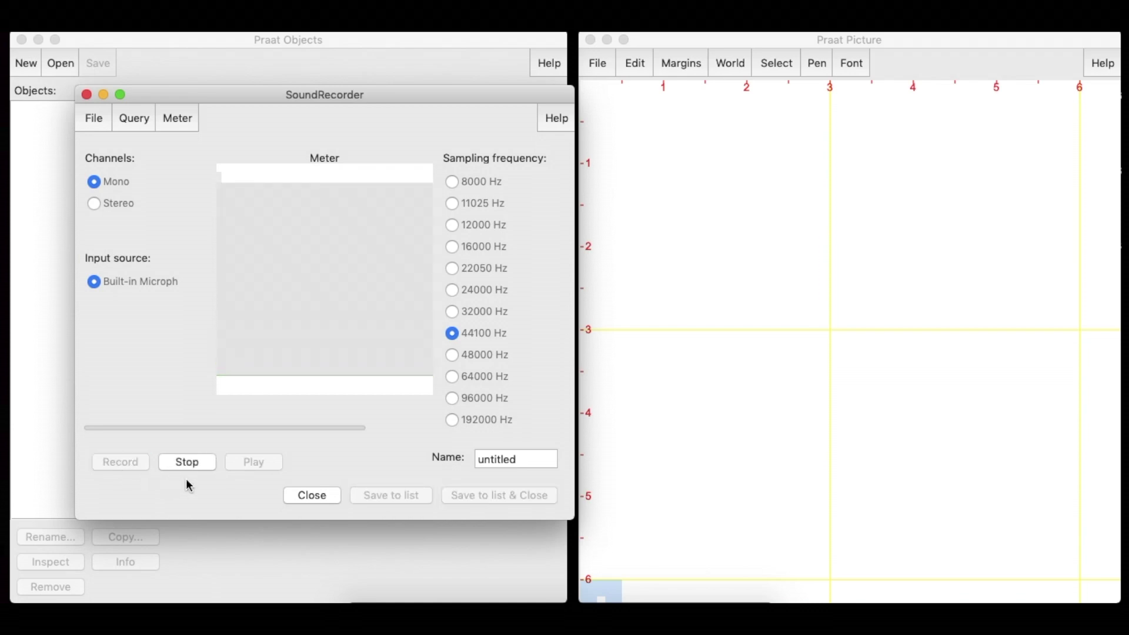
left_click(192, 463)
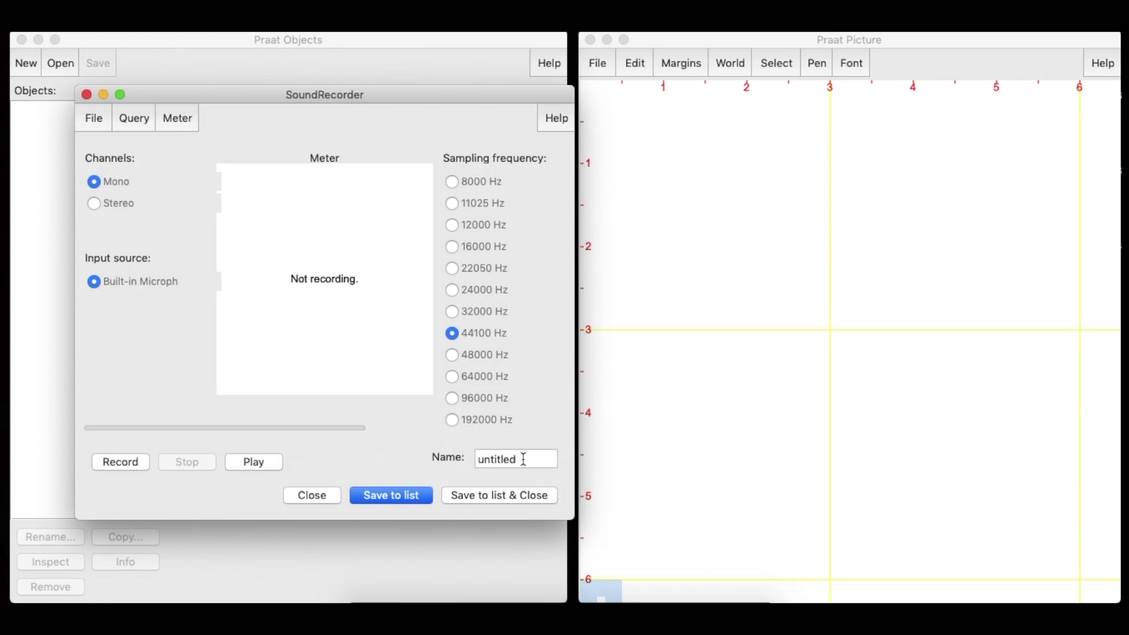
Name the recording 'Sample' and save it to the Objects list, closing the recorder.
double_click(469, 452)
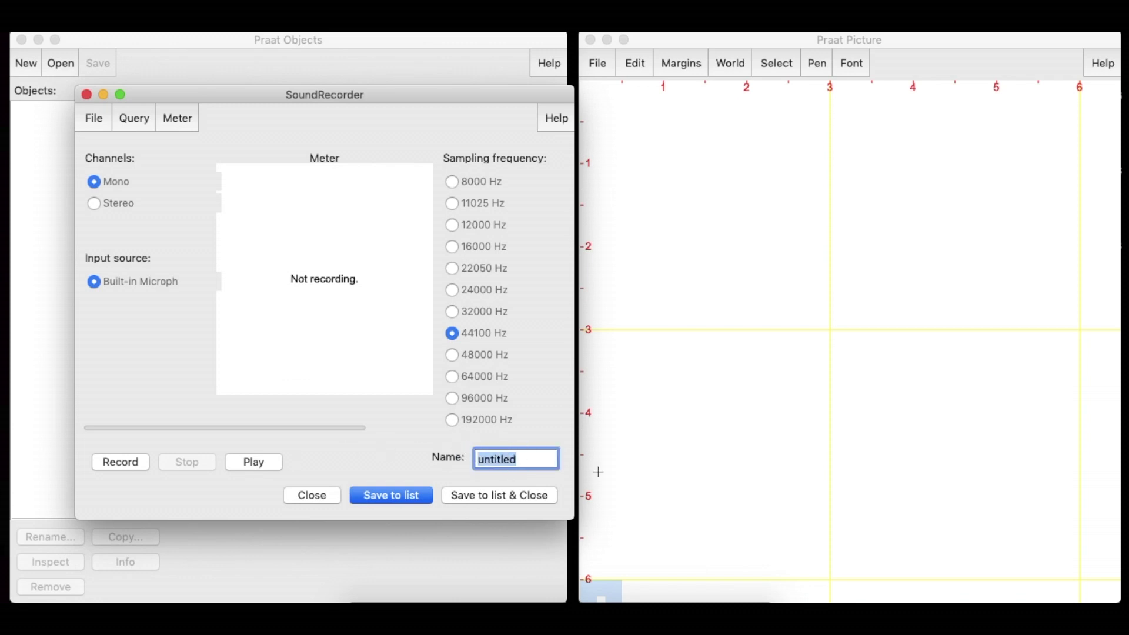
type("Sample")
left_click(544, 495)
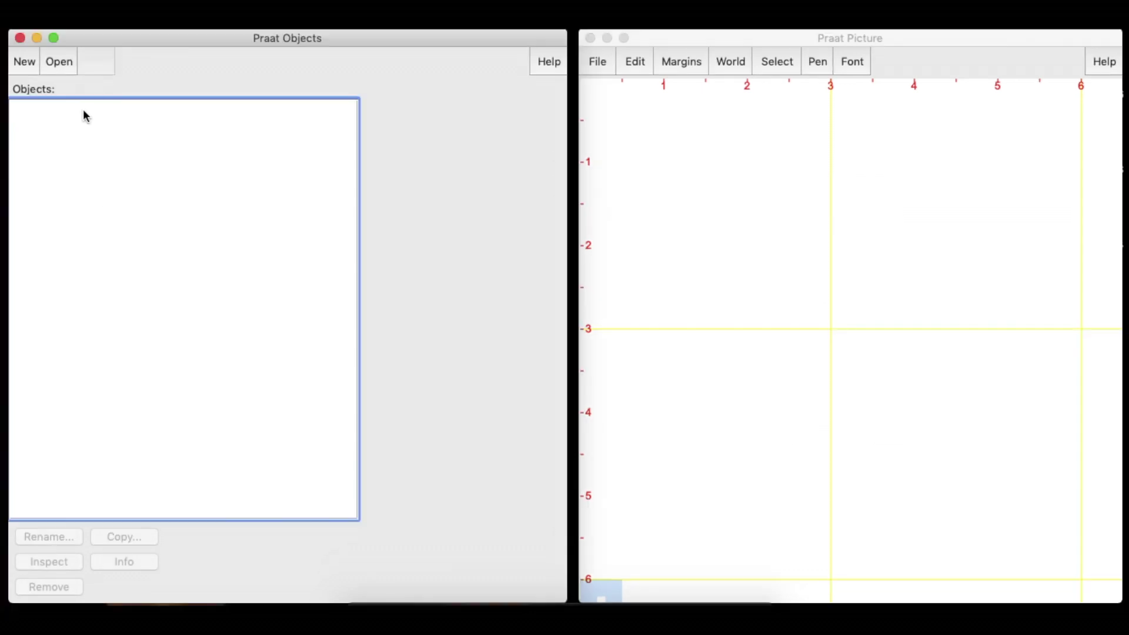
Open the Open menu in the Objects window to show the file-reading options.
left_click(62, 62)
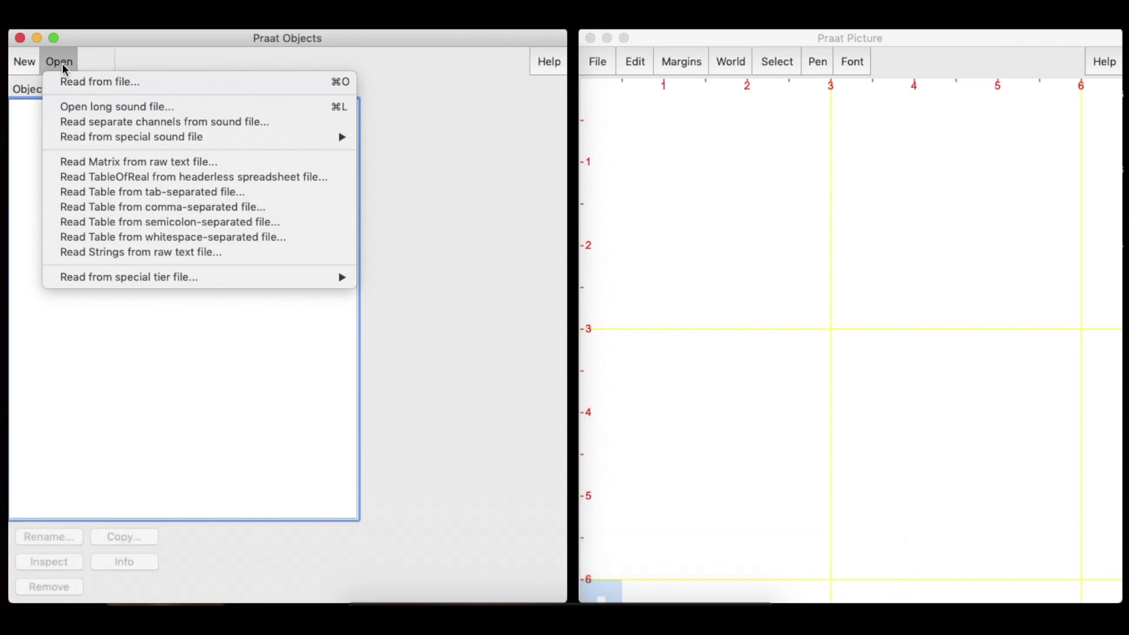
Read Sample.wav from the Desktop into Praat as a sound.
left_click(82, 86)
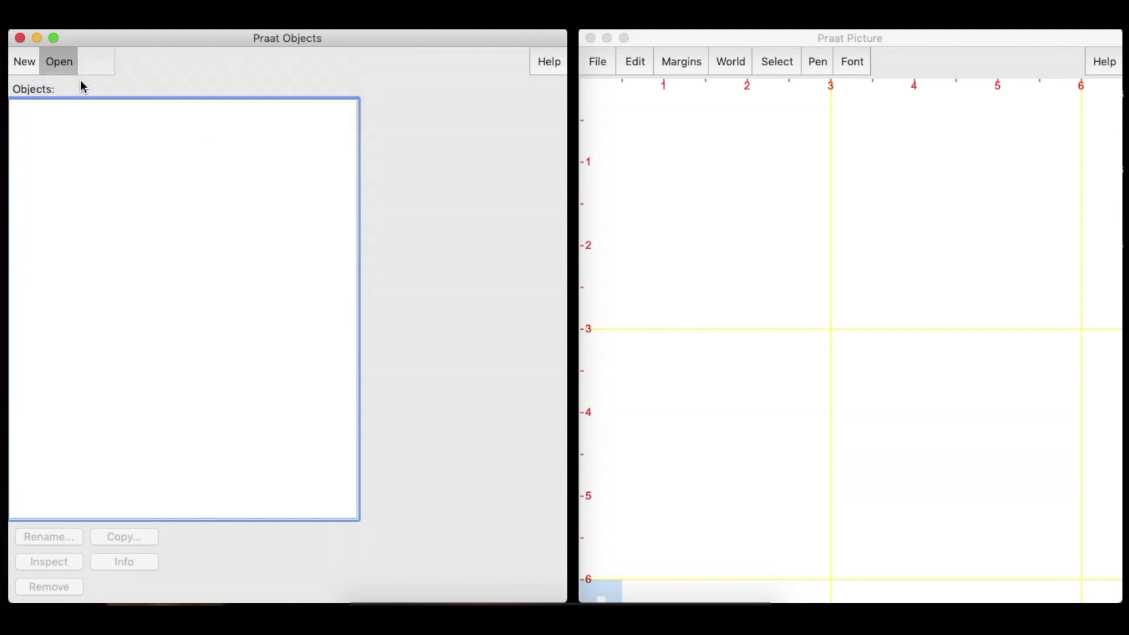
left_click(418, 144)
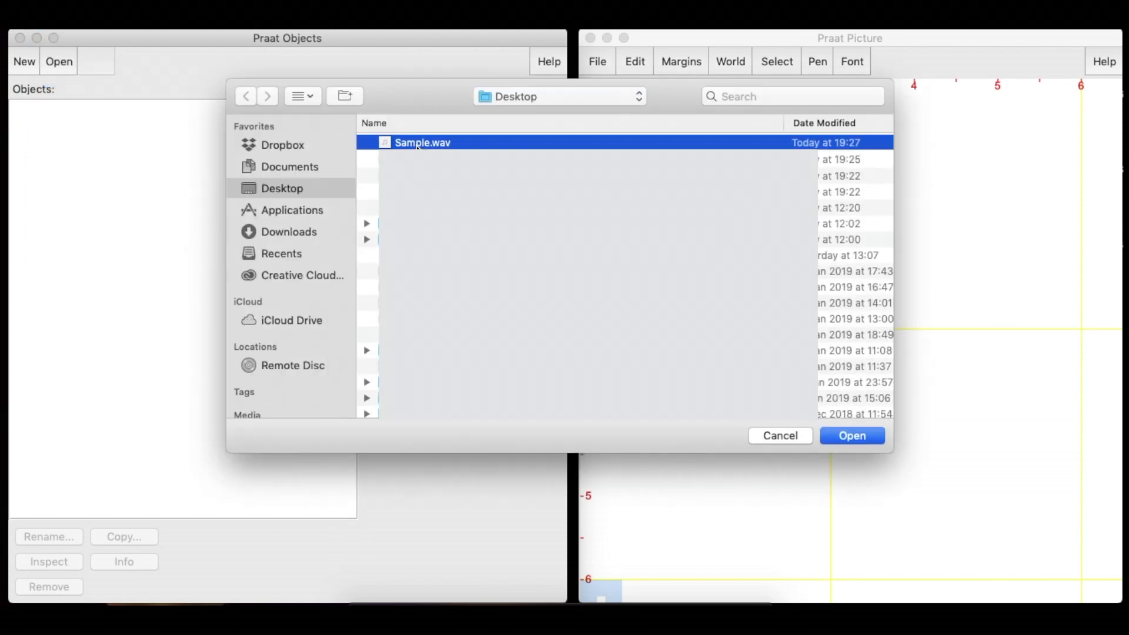
left_click(867, 438)
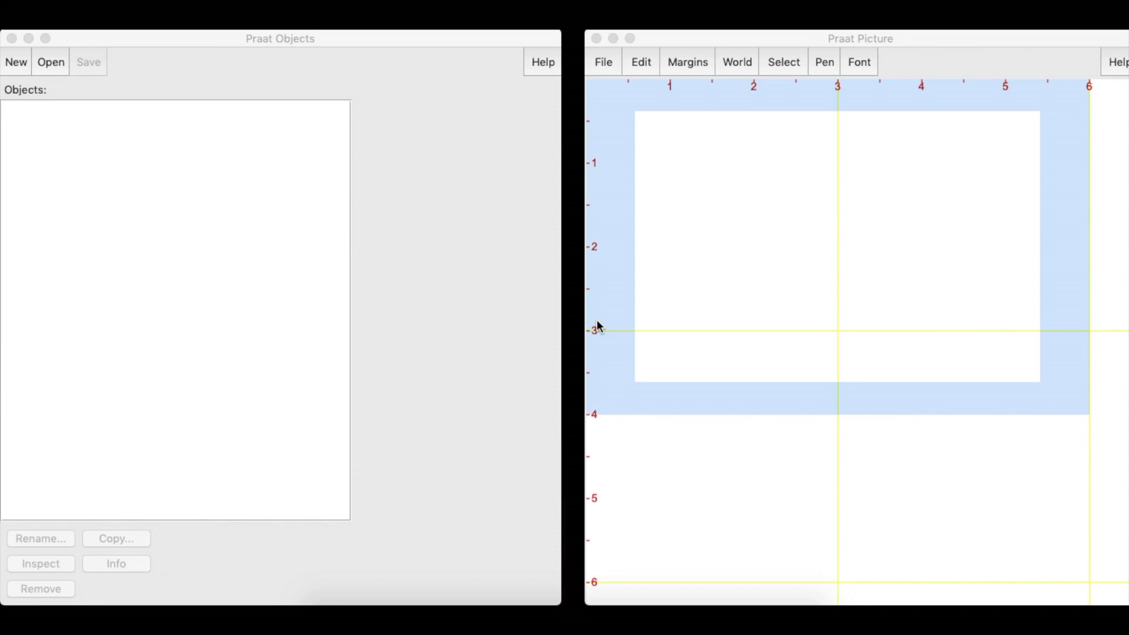
Create Sound sineWithNoise from formula 1/2 * sin(2*pi*377*x) without the randomGauss noise, and view it.
left_click(24, 65)
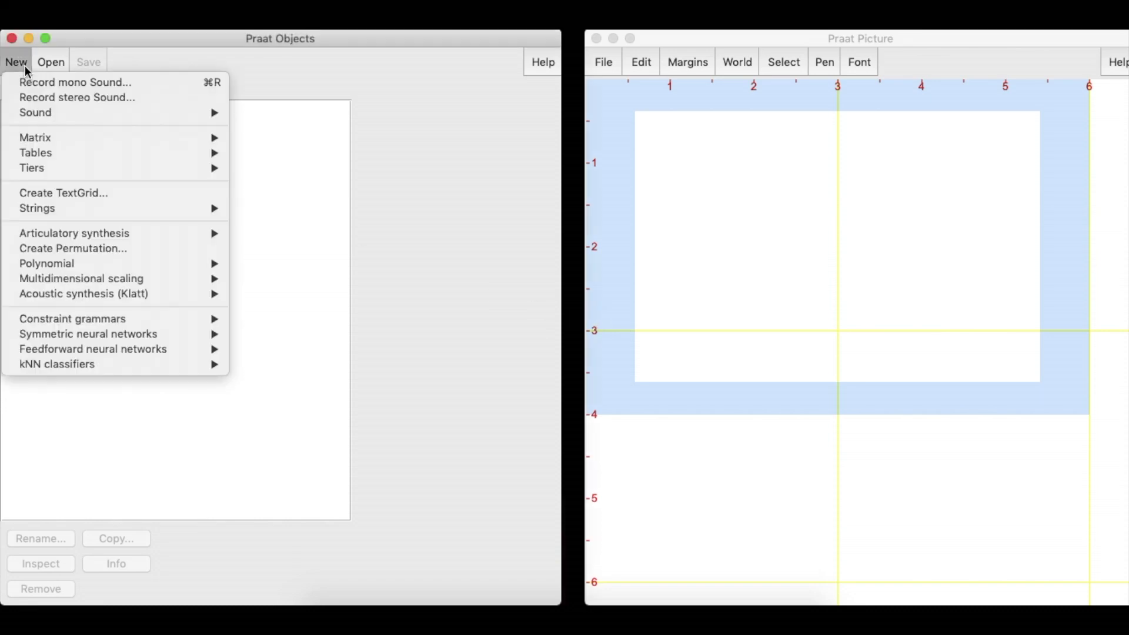
mouse_move(66, 112)
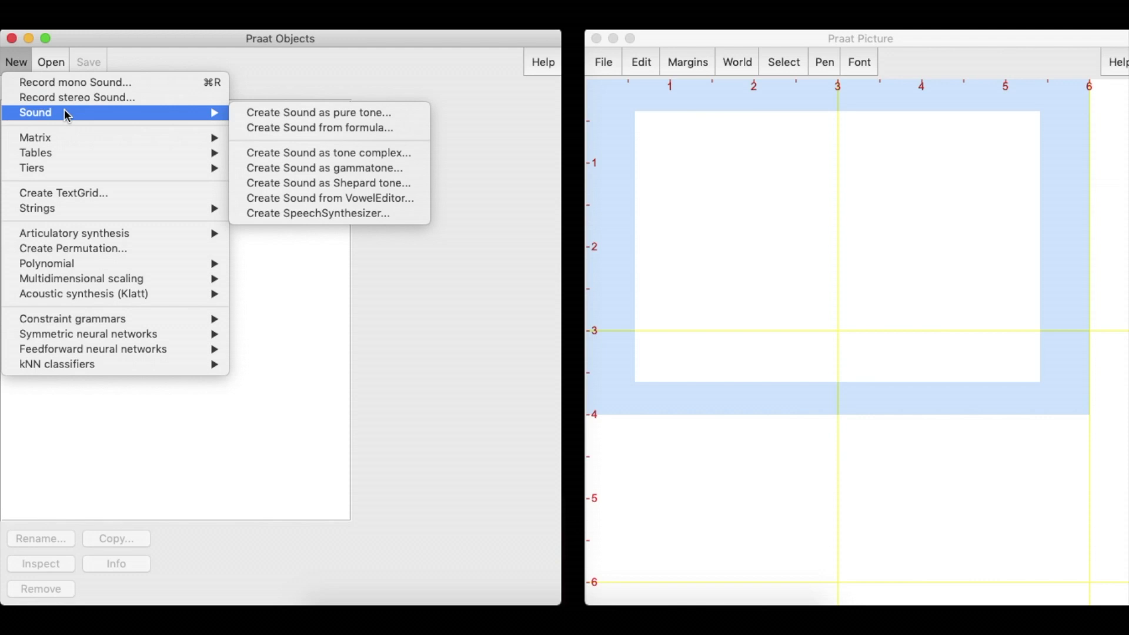
left_click(262, 127)
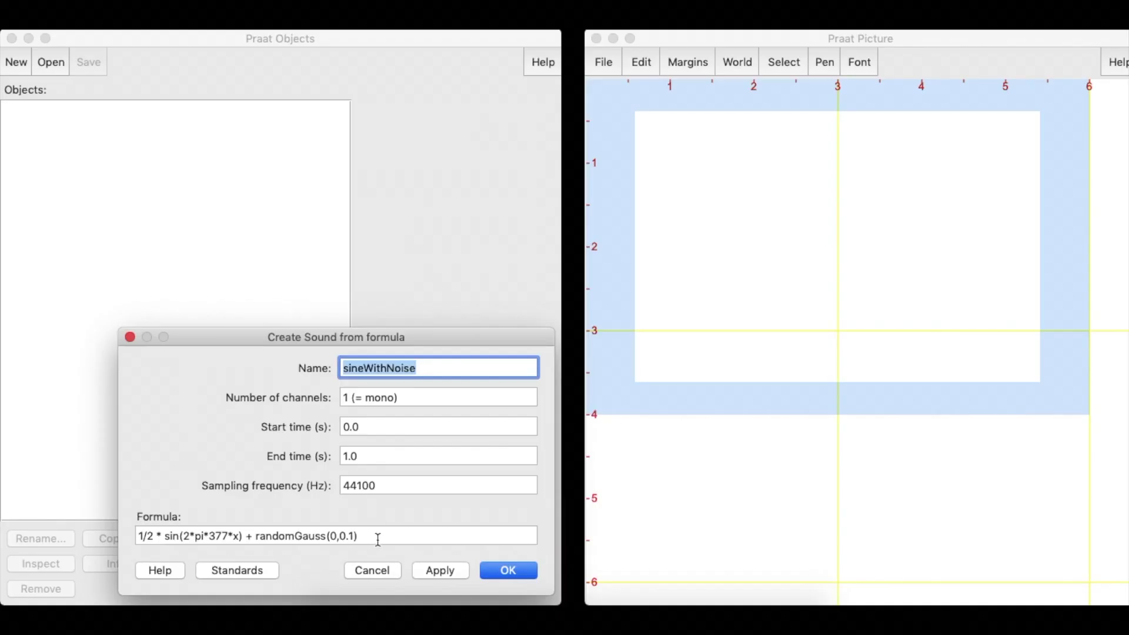
left_click(604, 427)
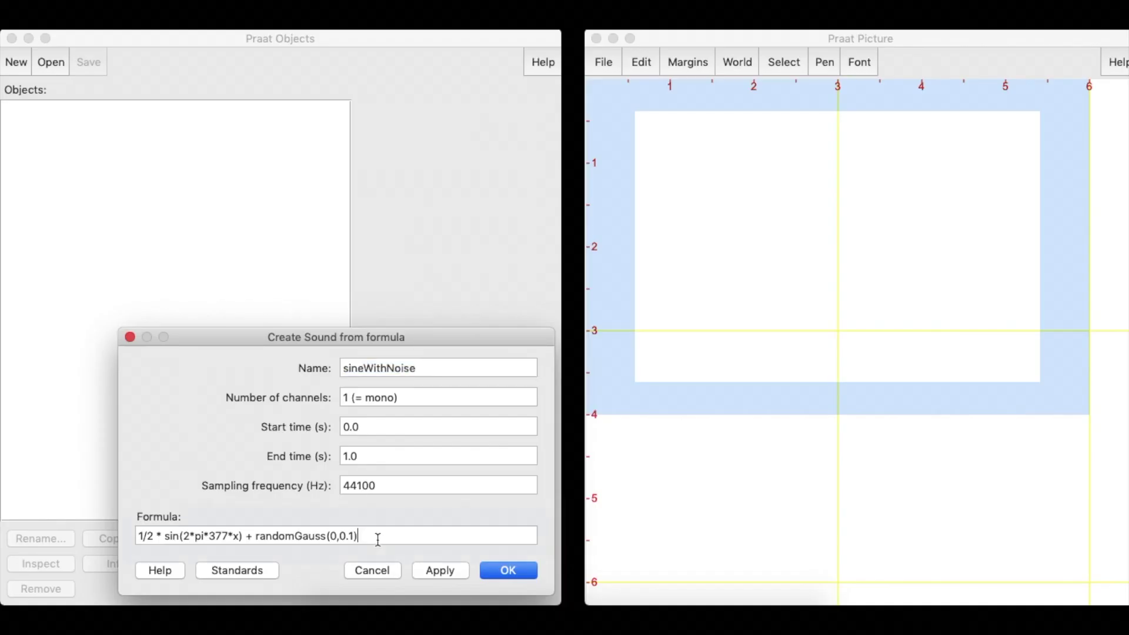
left_click_drag(379, 539, 245, 537)
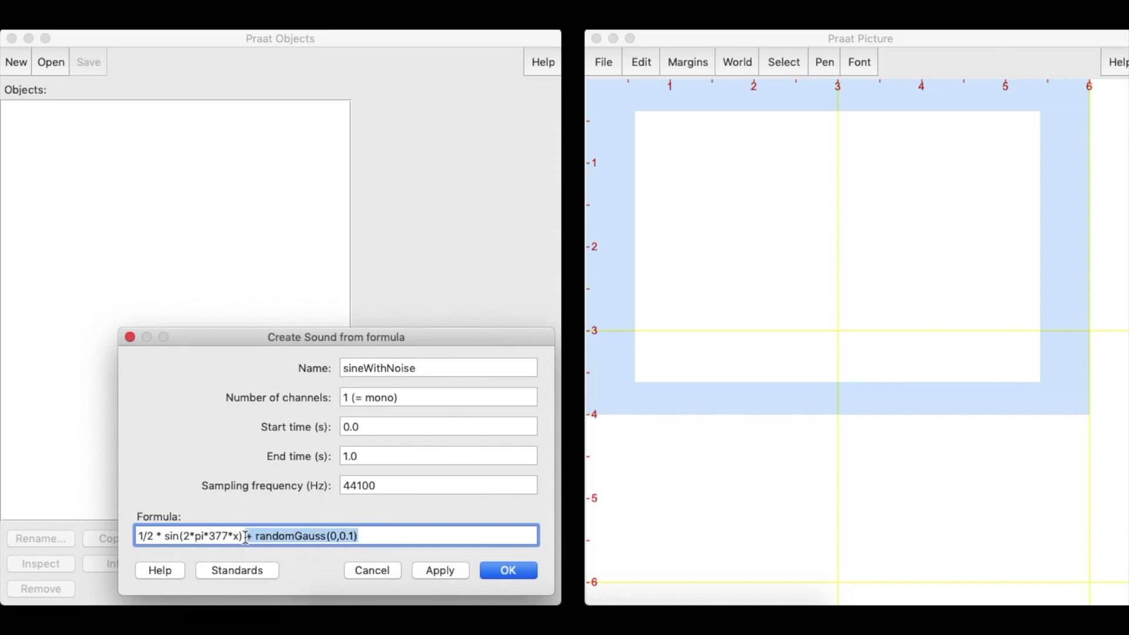
key("BackSpace")
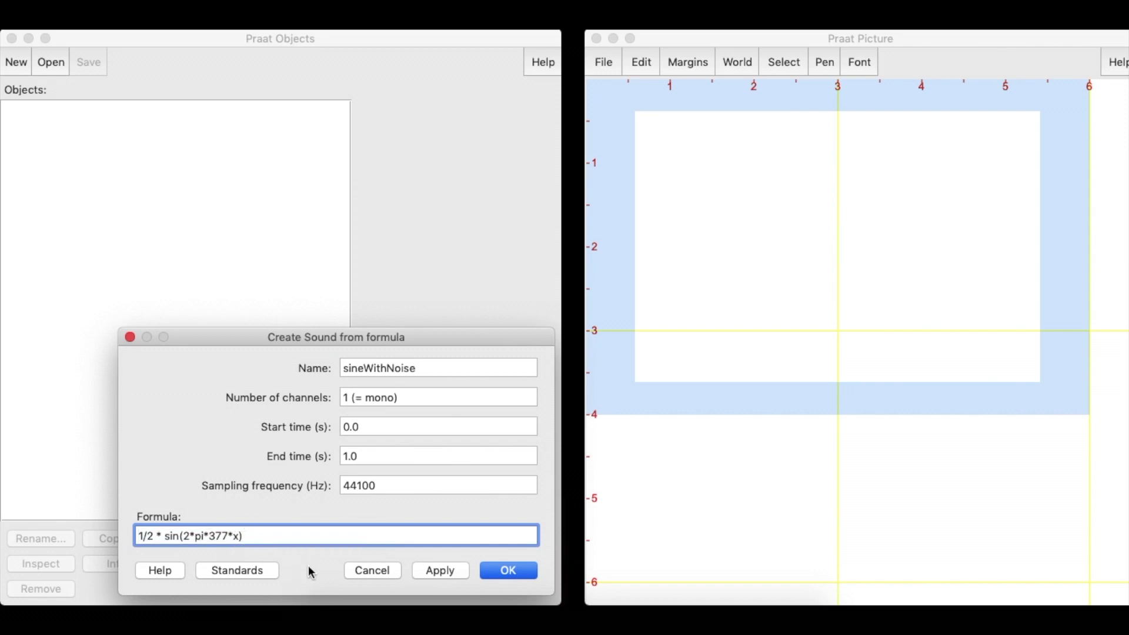
left_click(497, 572)
left_click(422, 119)
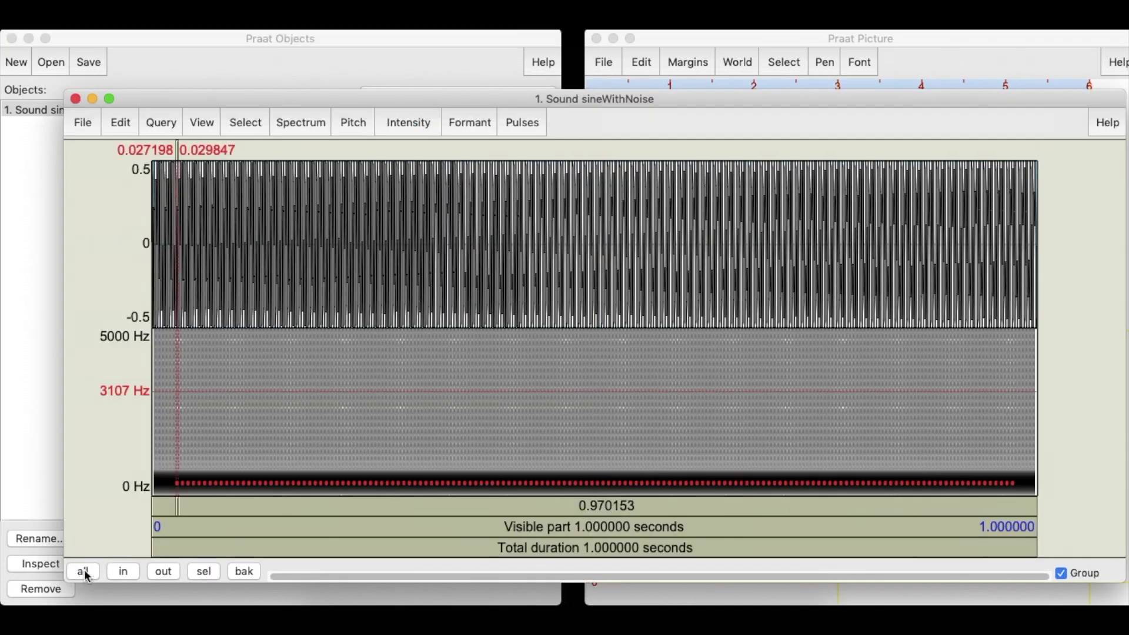
Play the sound, zoom to the 0.020–0.062 s stretch, and select one sine cycle.
left_click(156, 327)
key("Tab")
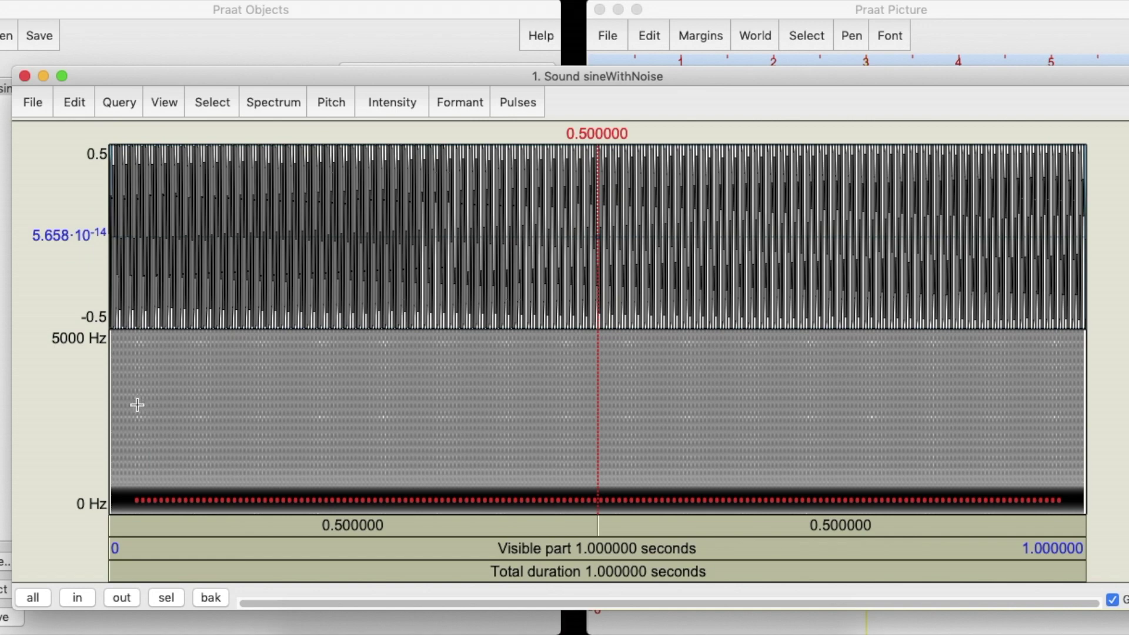
left_click_drag(129, 398, 170, 398)
left_click(160, 598)
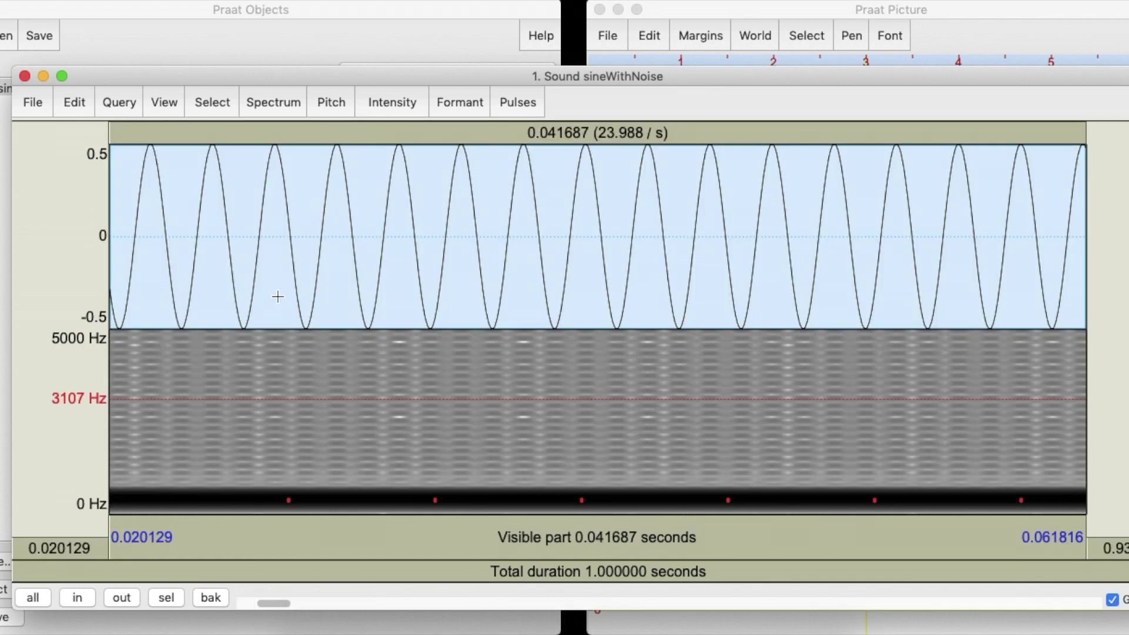
left_click_drag(273, 302, 337, 316)
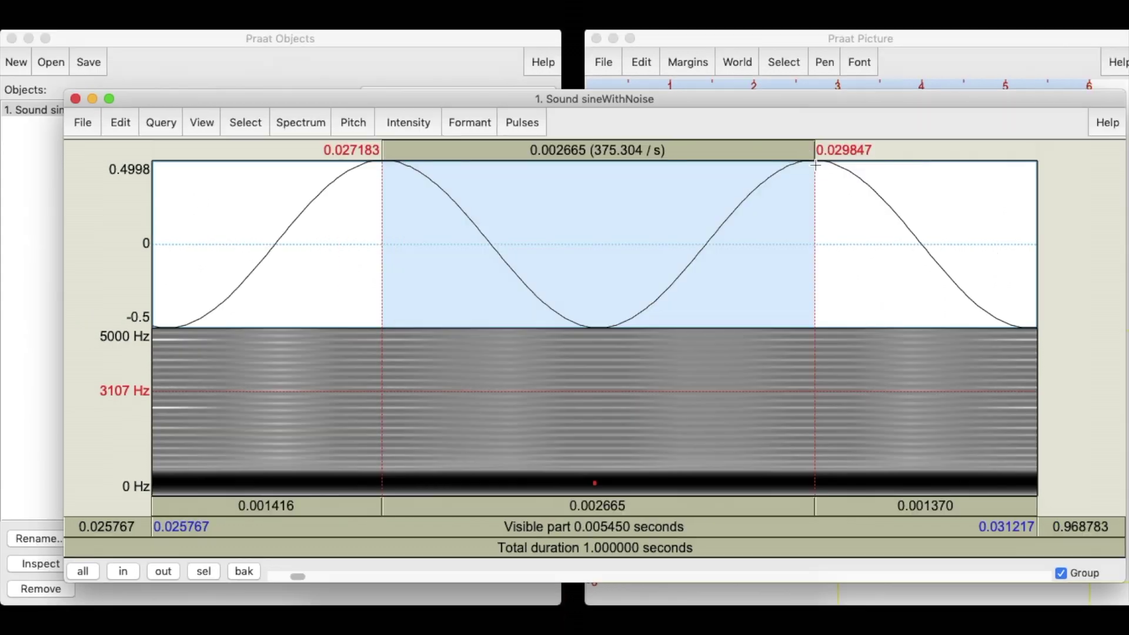
mouse_move(384, 157)
left_mouse_down()
mouse_move(444, 157)
mouse_move(385, 157)
left_mouse_up()
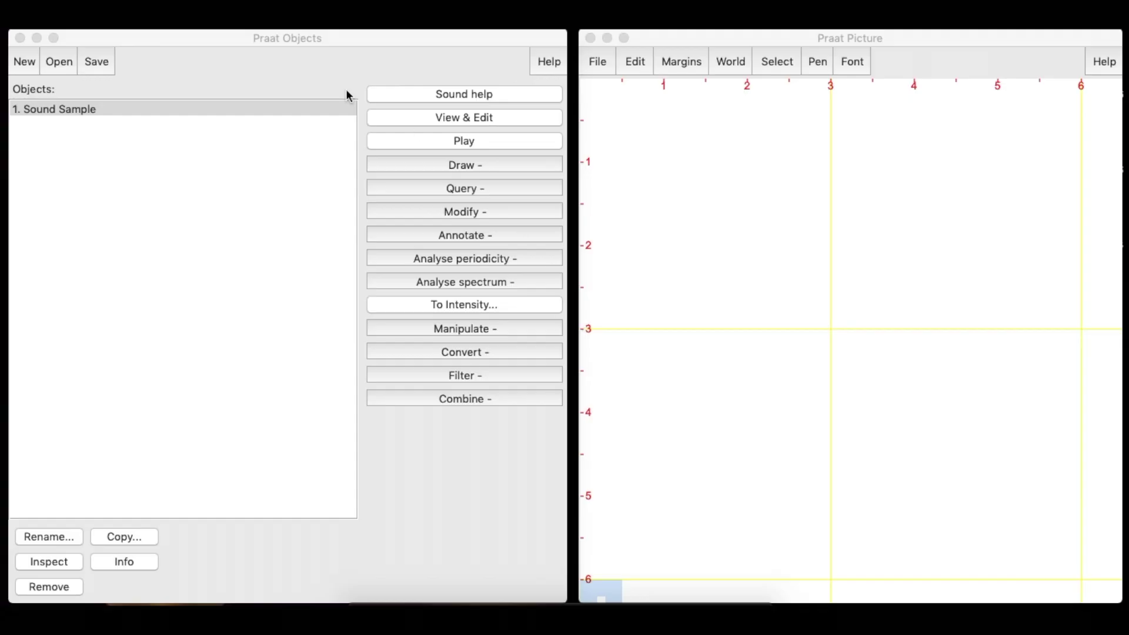
Back in the Objects window, choose Save as WAV file for Sound Sample.
left_click(295, 79)
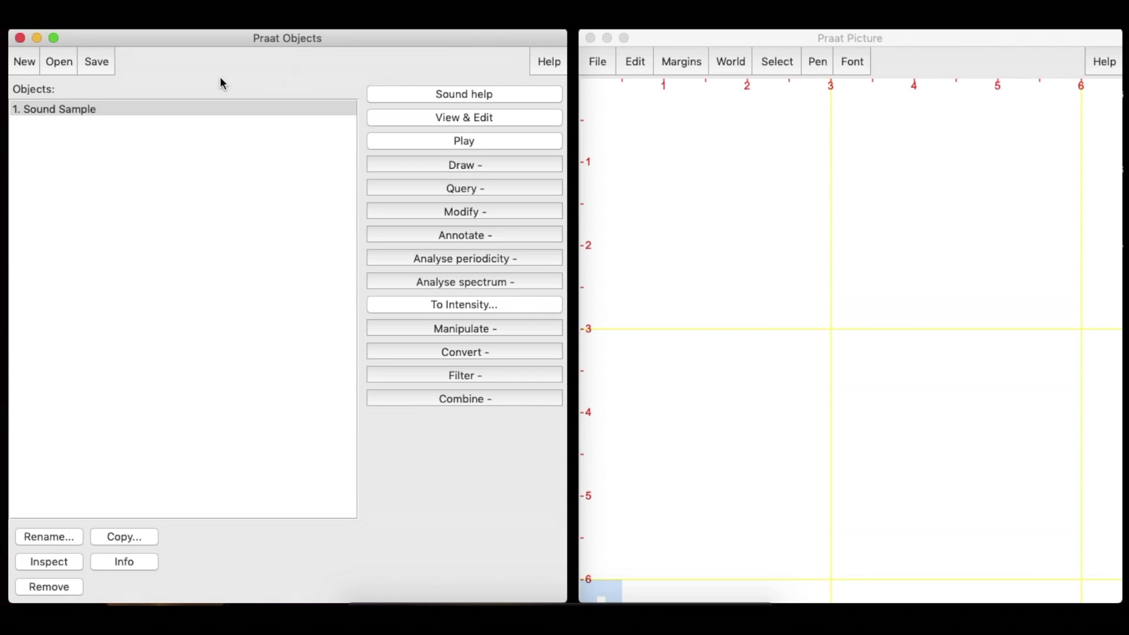
left_click(107, 64)
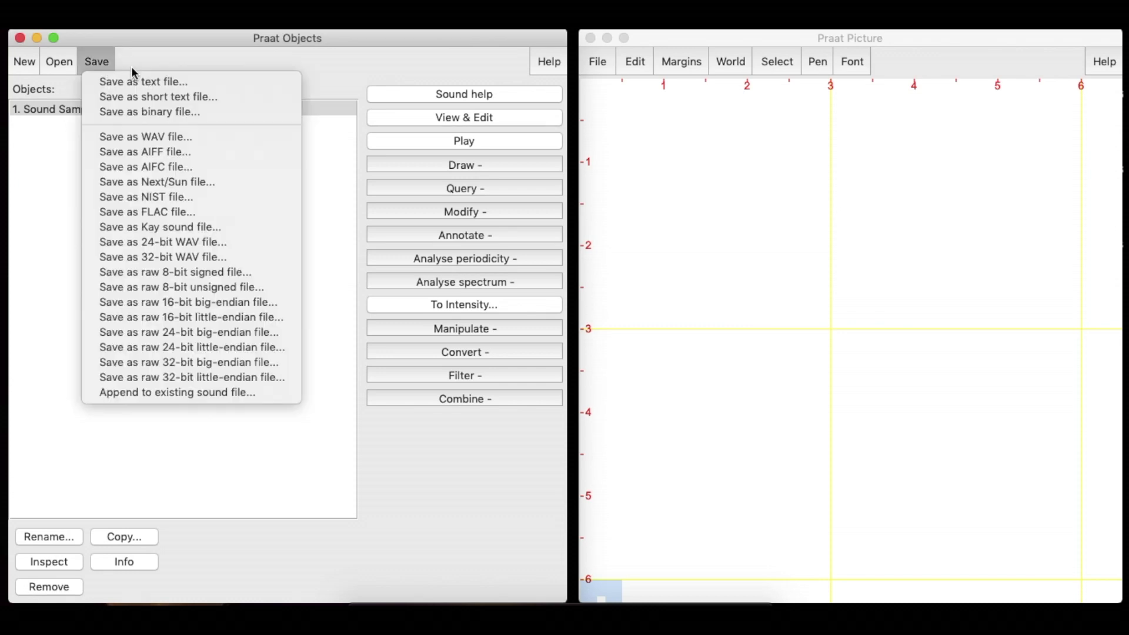
left_click(194, 142)
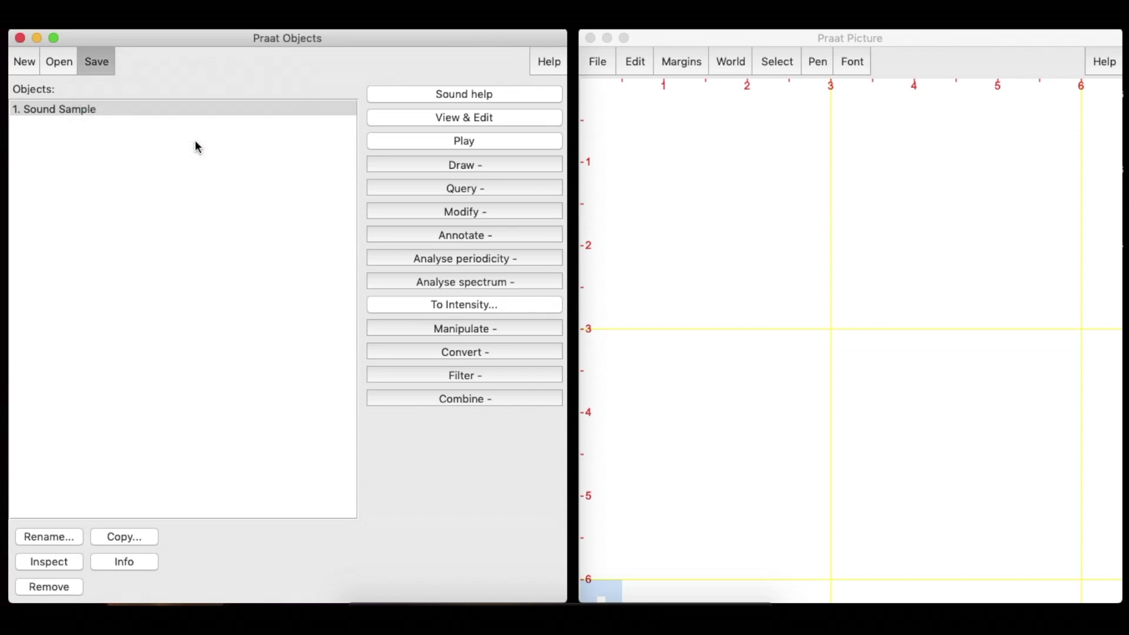